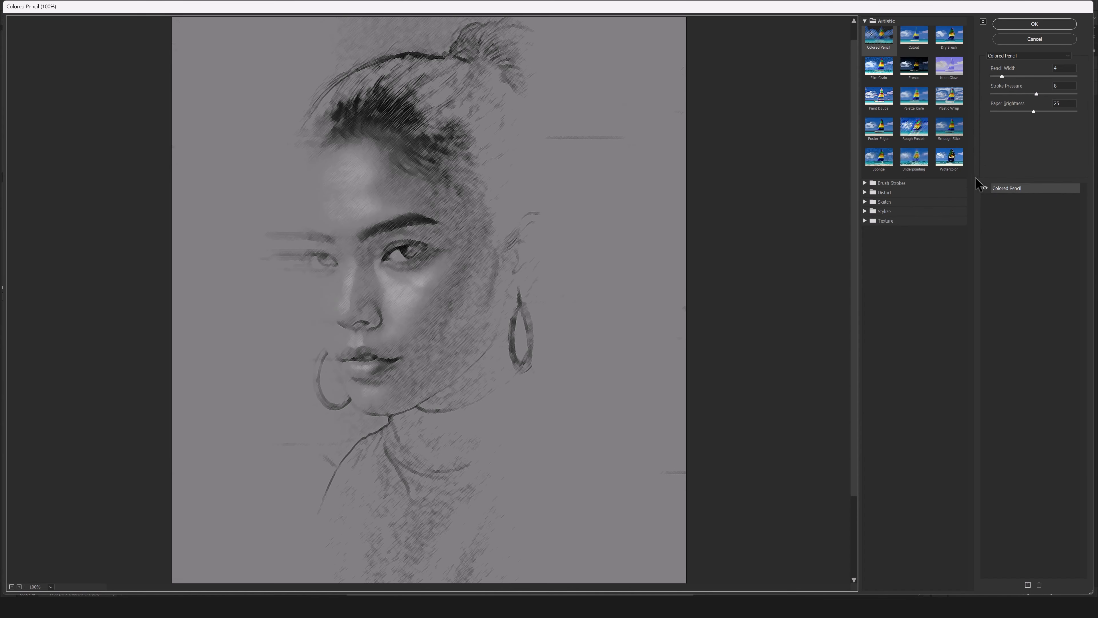
# Try the Smudge Stick filter with several stacked copies of the effect, and delete the extra copies.
pyautogui.click(949, 127)
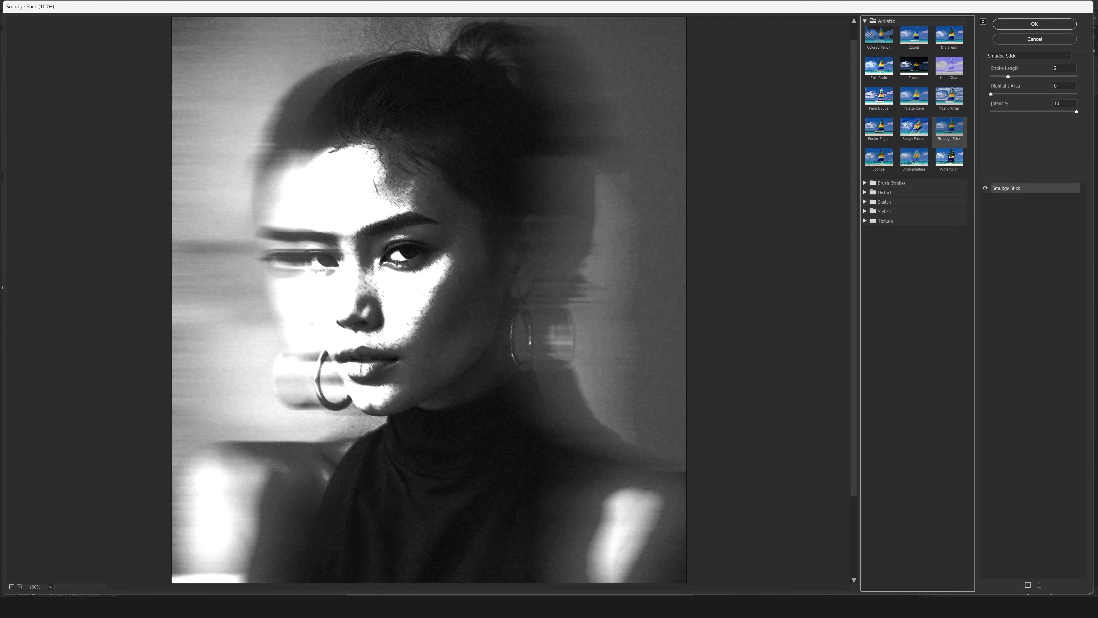
pyautogui.click(1028, 585)
pyautogui.click(1029, 585)
pyautogui.click(1028, 585)
pyautogui.click(1028, 585)
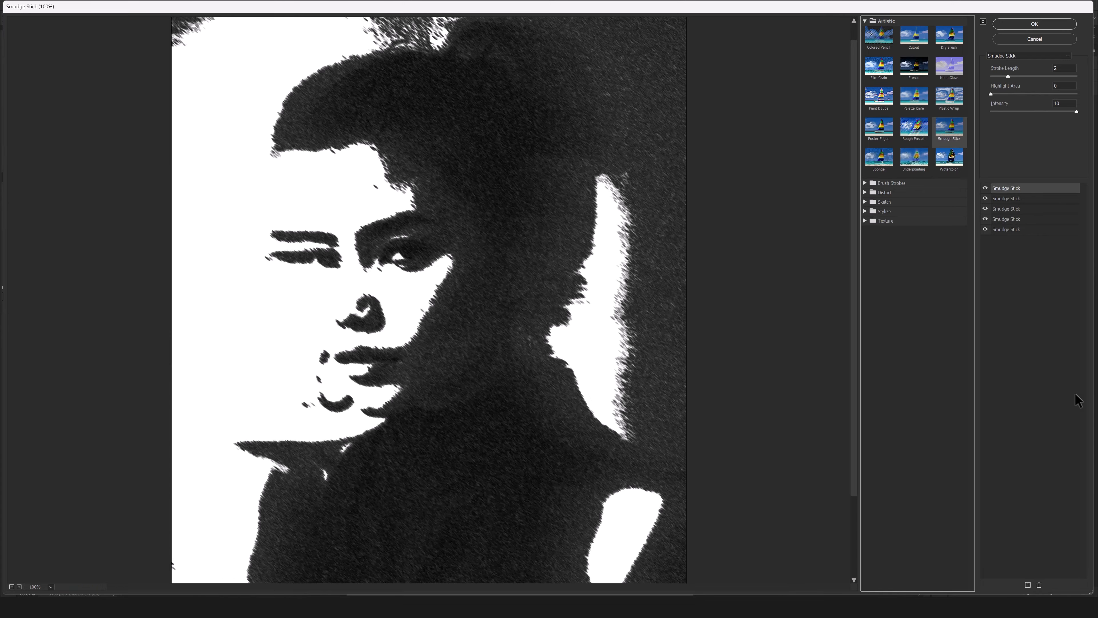
pyautogui.click(1039, 585)
pyautogui.click(1039, 585)
pyautogui.click(1039, 585)
pyautogui.click(1039, 584)
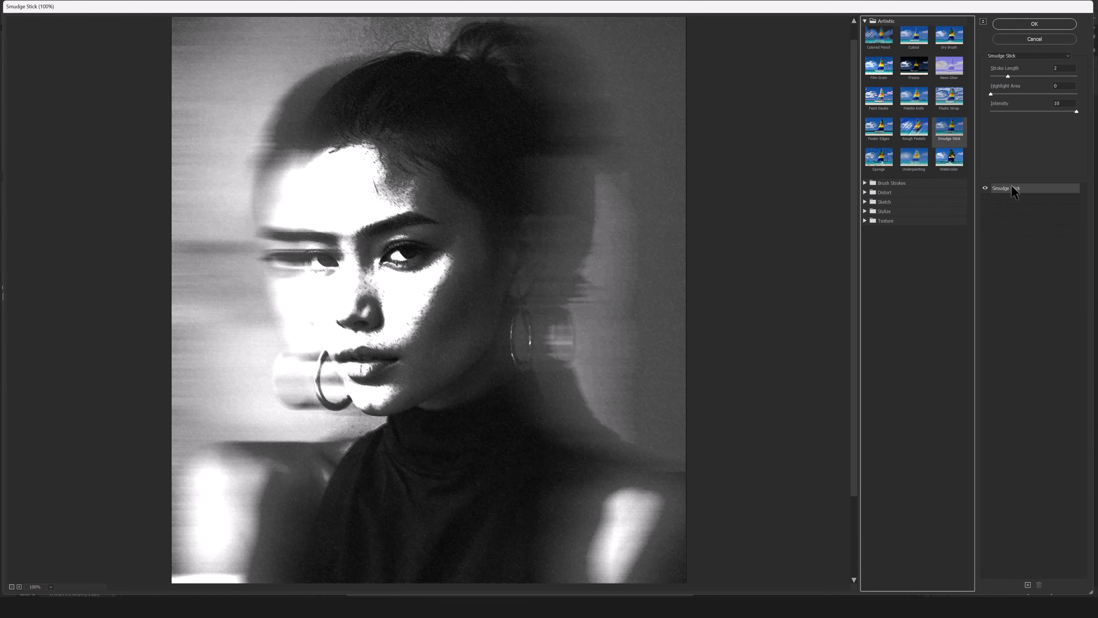
# Change the filter effect to the Sketch category's Halftone Pattern with the Line pattern type.
pyautogui.click(866, 21)
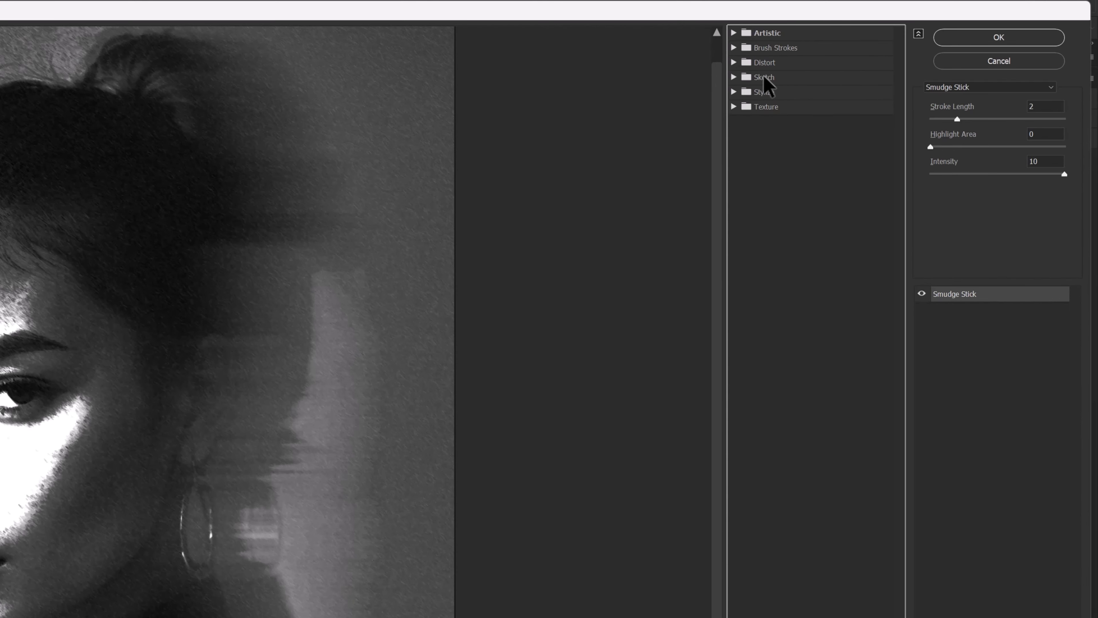
pyautogui.click(734, 77)
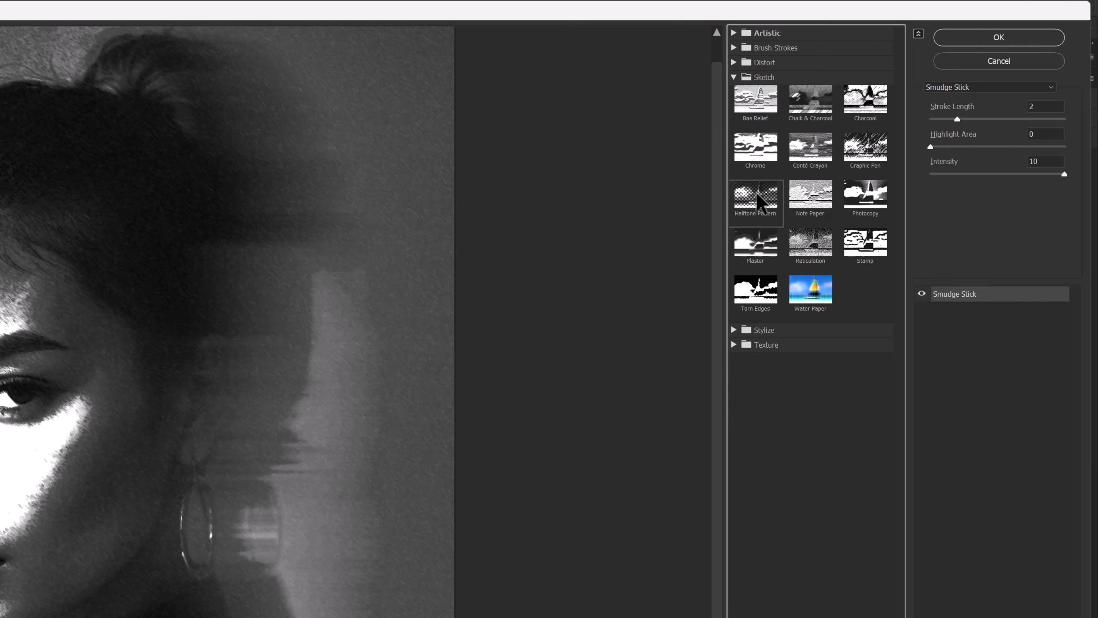
pyautogui.click(762, 217)
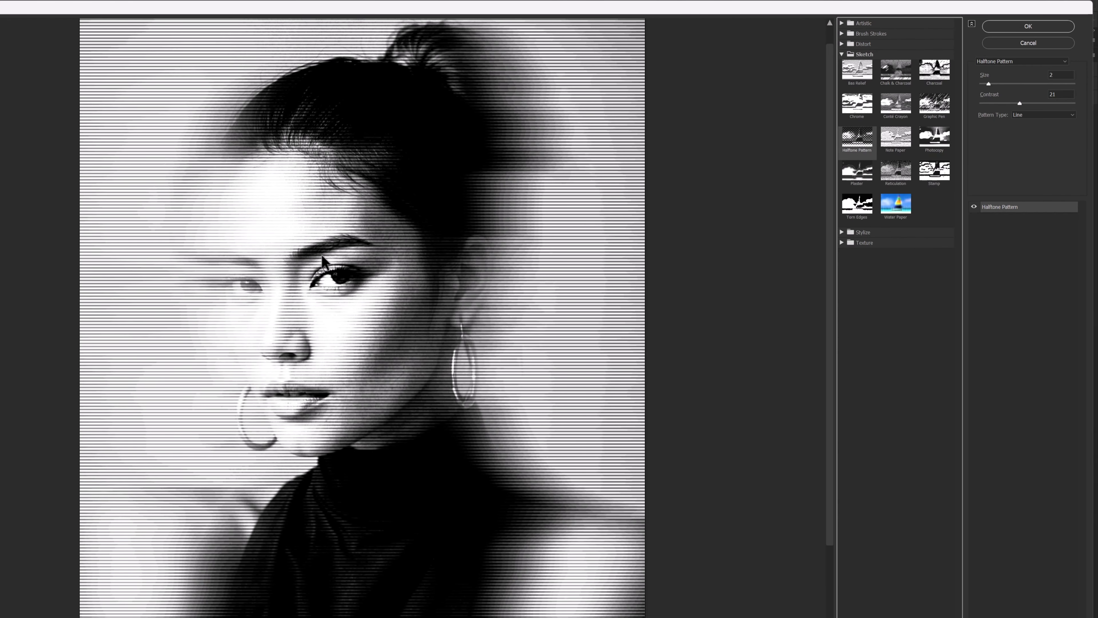
pyautogui.moveTo(355, 322); pyautogui.dragTo(374, 311)
pyautogui.click(1031, 114)
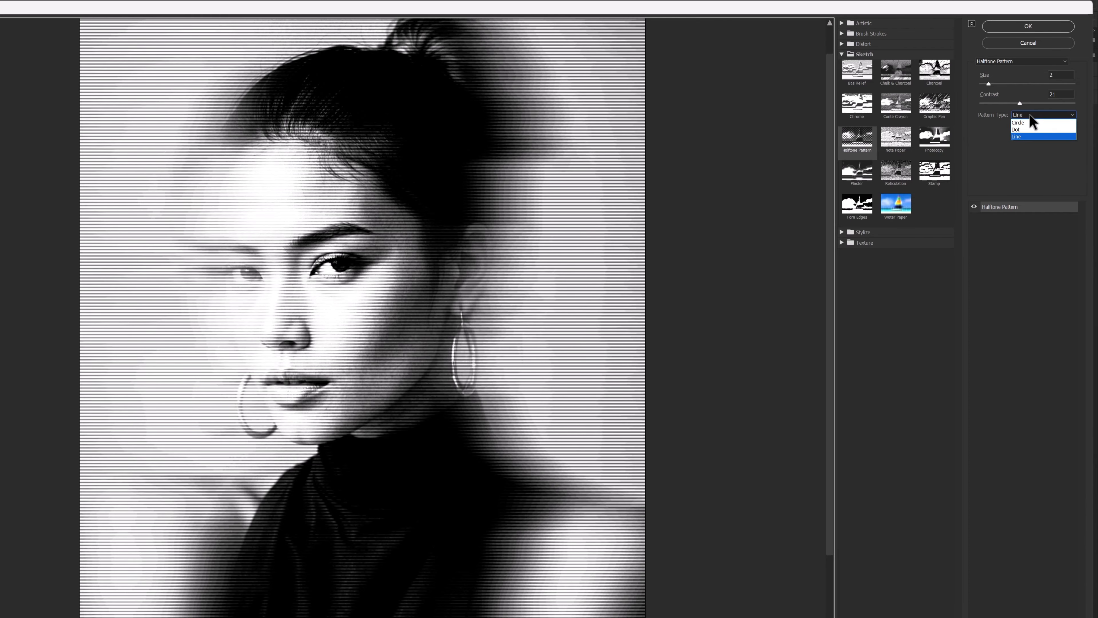
pyautogui.click(1009, 167)
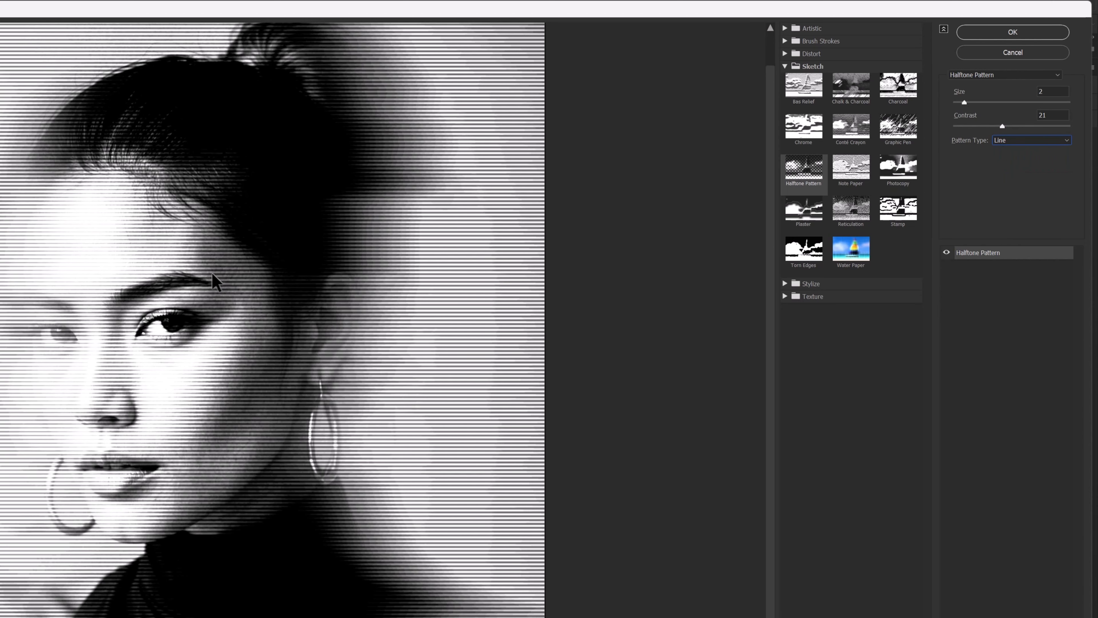
# Set the halftone pattern's size to 2 and its contrast to 15.
pyautogui.doubleClick(1052, 91)
pyautogui.write('1')
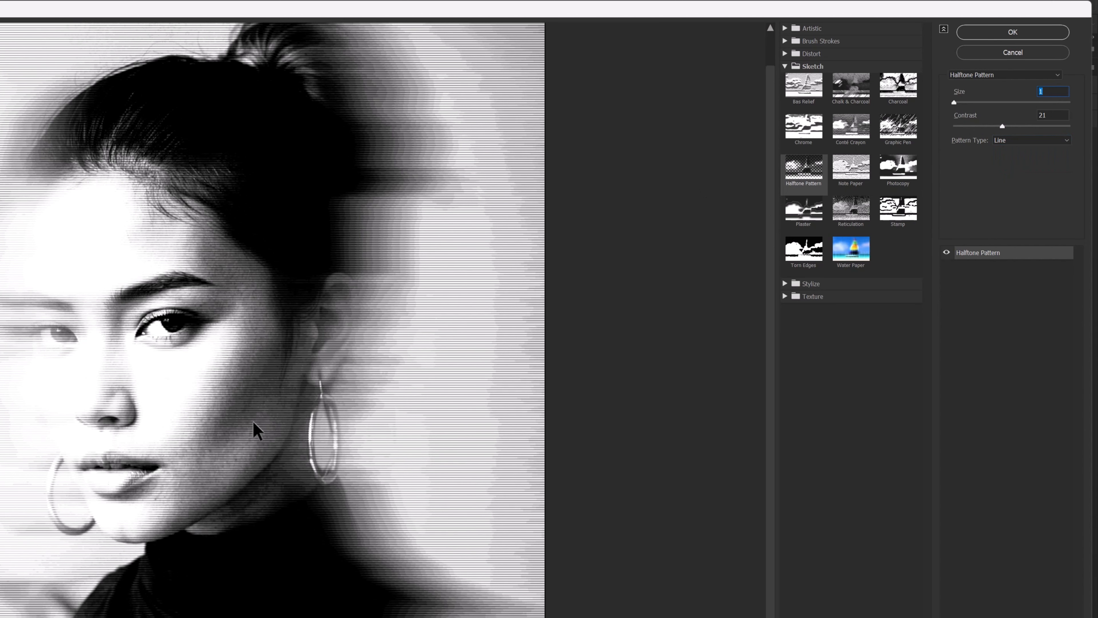
pyautogui.press('Up')
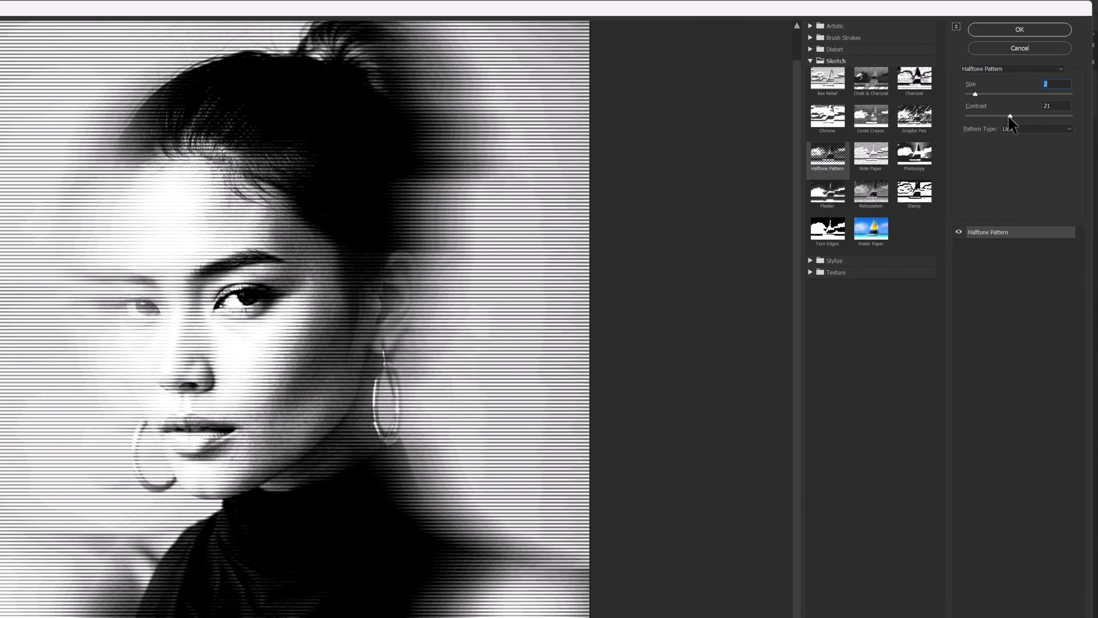
pyautogui.moveTo(1009, 116)
pyautogui.mouseDown()
pyautogui.moveTo(983, 116)
pyautogui.moveTo(993, 116)
pyautogui.mouseUp()
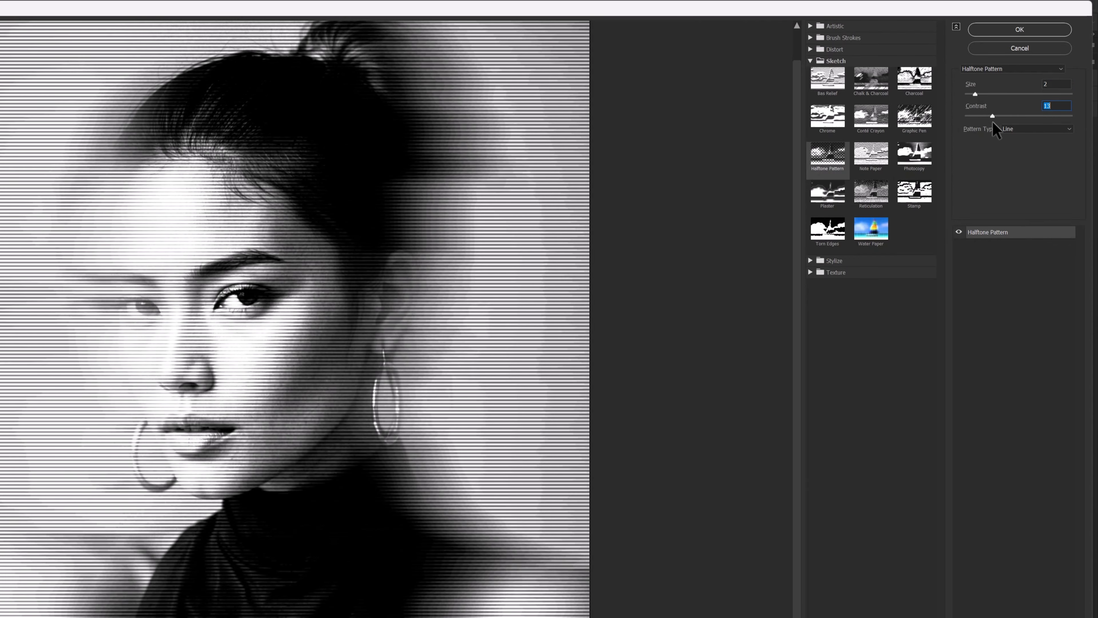
pyautogui.press('Up')
pyautogui.press('Up')
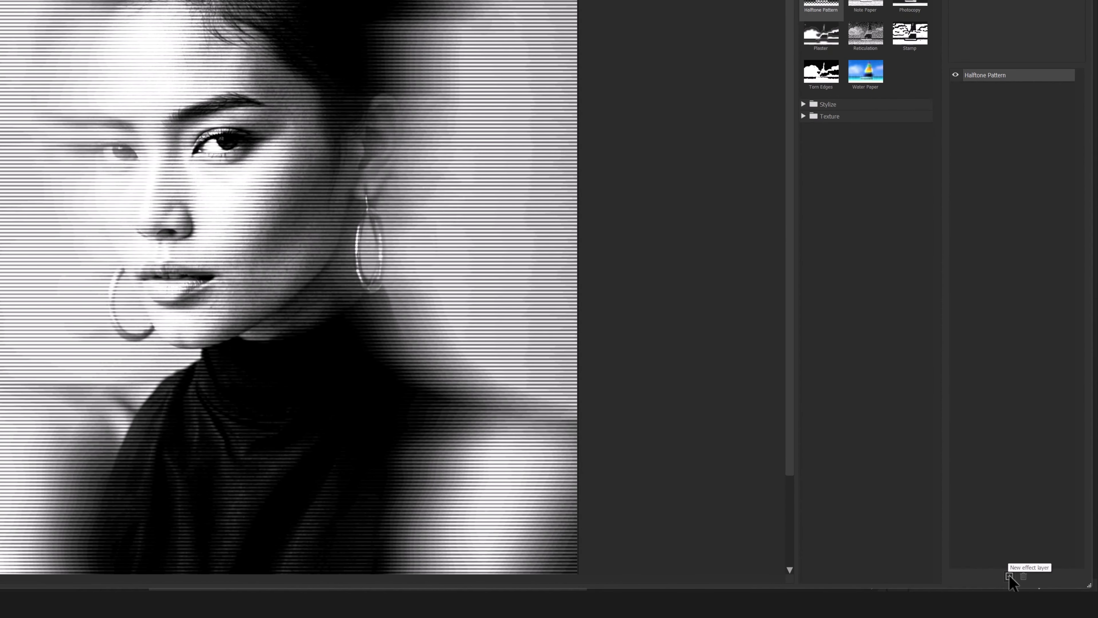
# Add a Conté Crayon effect above the halftone pattern with foreground level 10 and background level 8.
pyautogui.click(1010, 576)
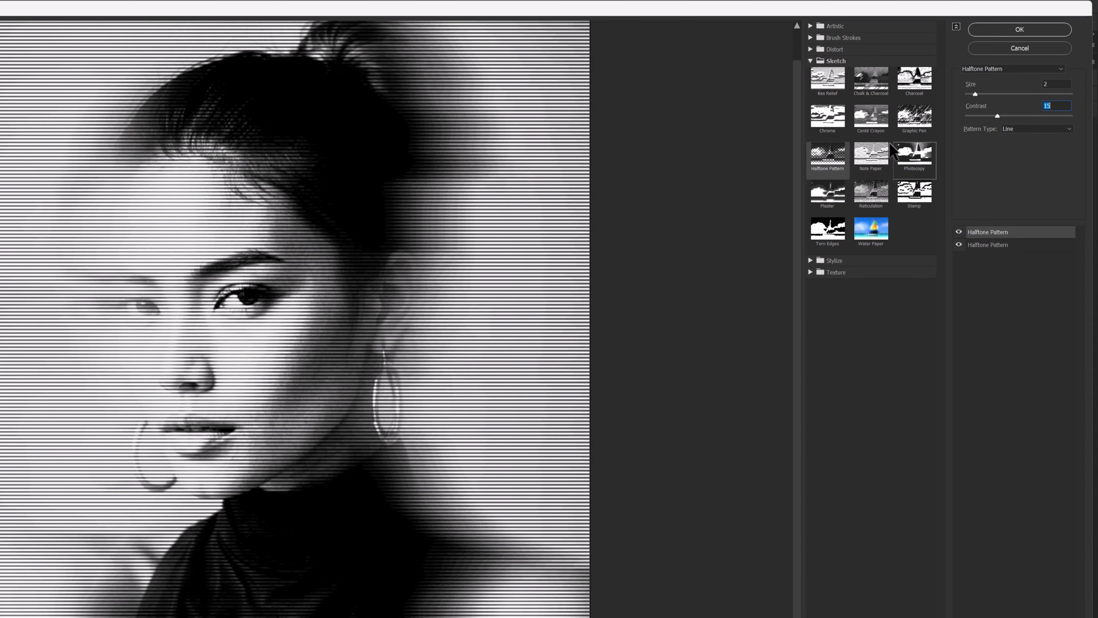
pyautogui.click(870, 126)
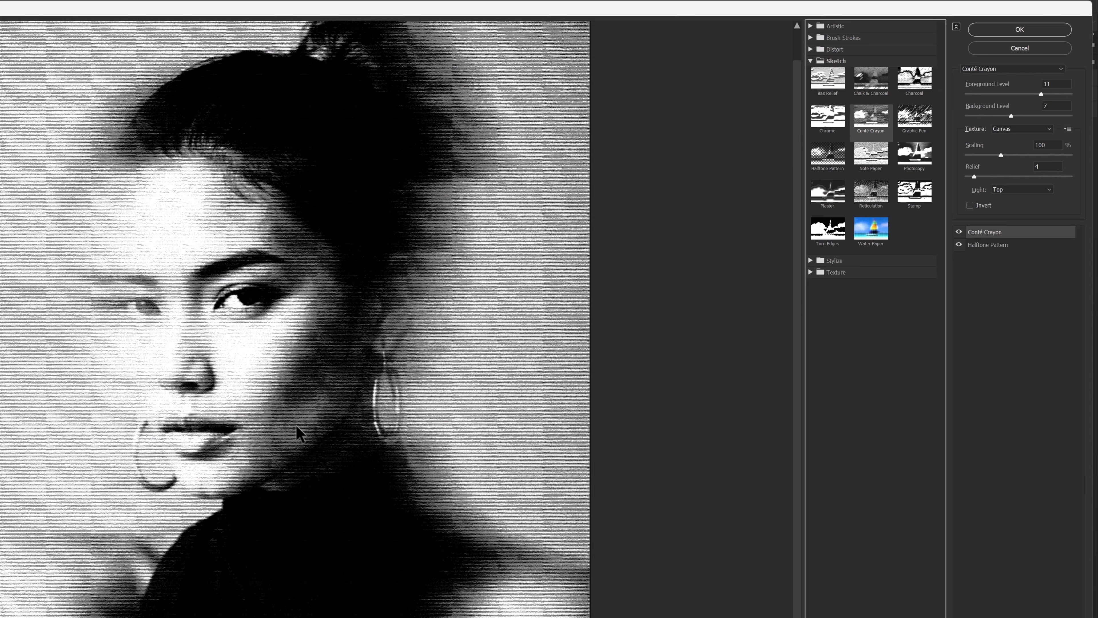
pyautogui.click(973, 231)
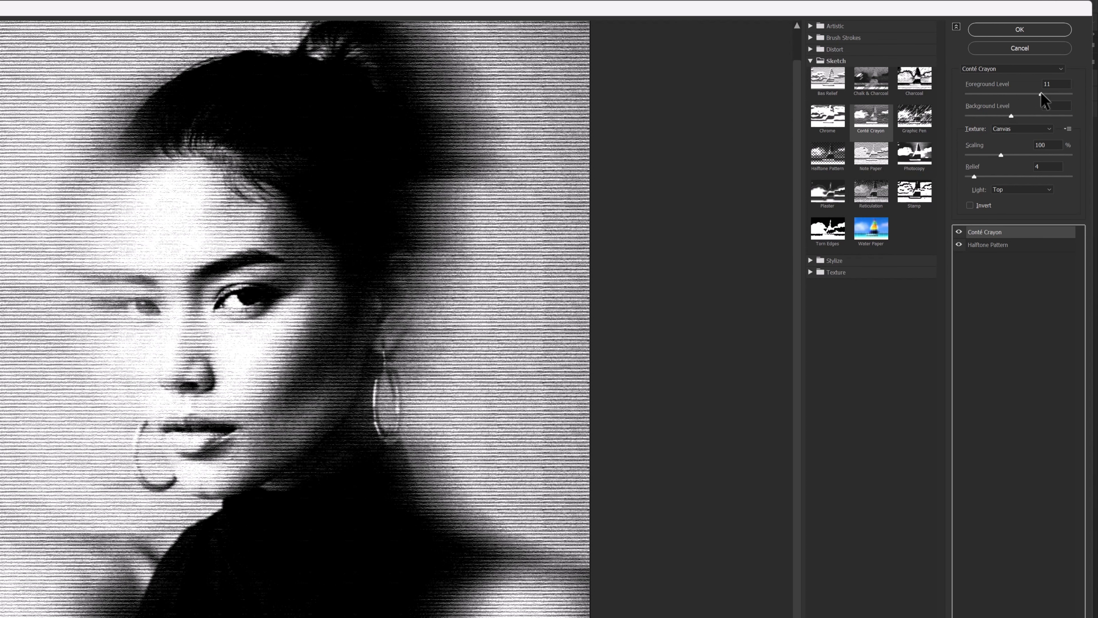
pyautogui.moveTo(1041, 93); pyautogui.dragTo(1019, 117)
pyautogui.click(1011, 117)
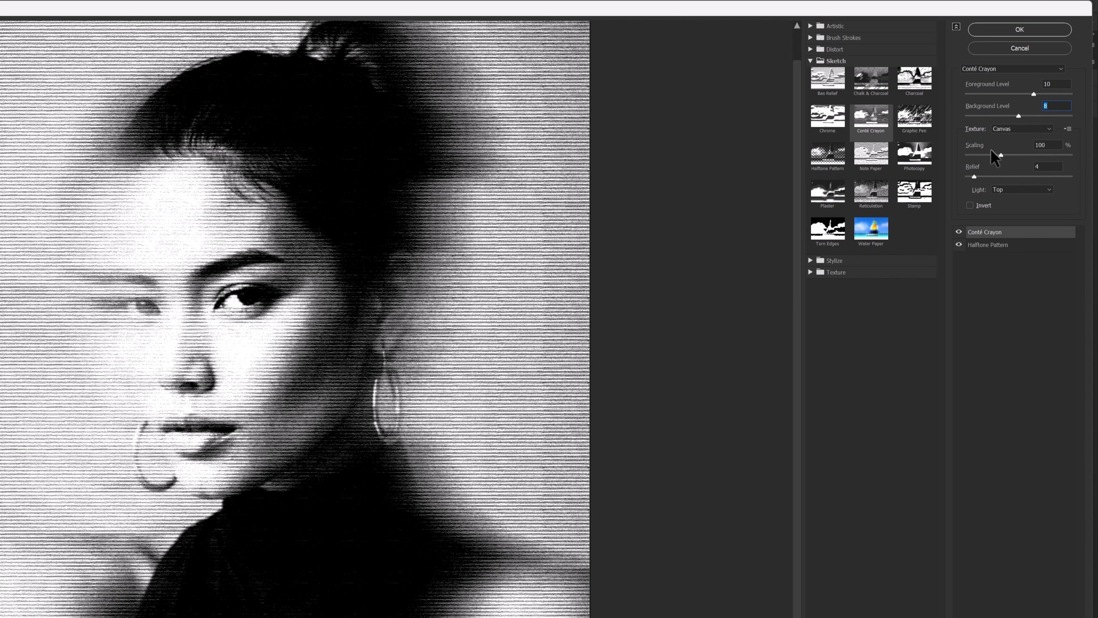
# Set the Conté Crayon's texture scaling to 133% and its relief to 5.
pyautogui.moveTo(992, 153); pyautogui.dragTo(1027, 156)
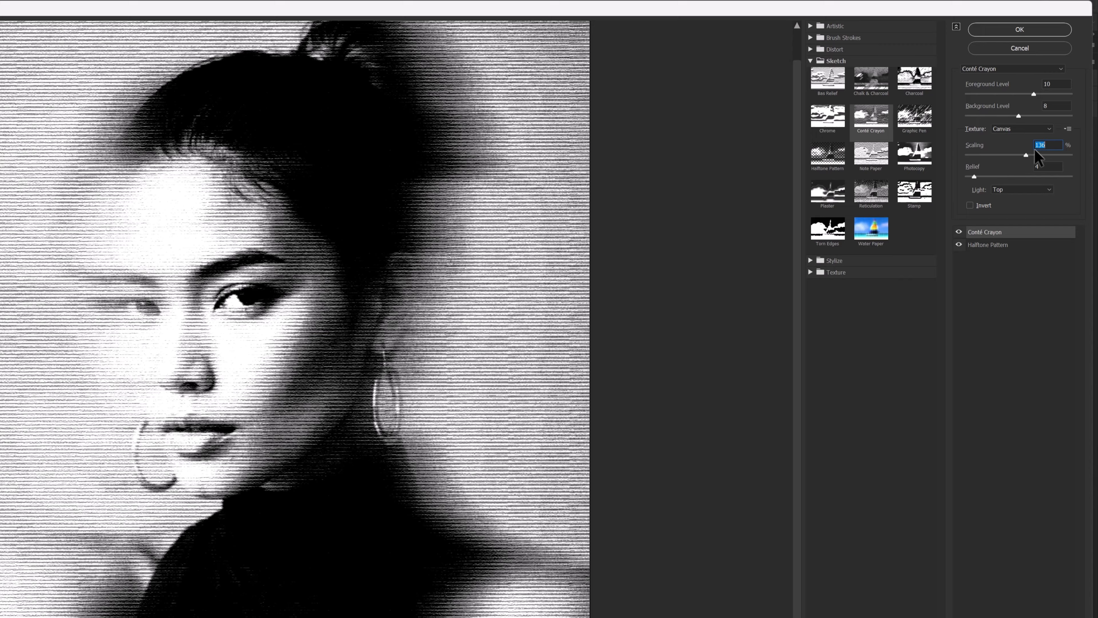
pyautogui.moveTo(1027, 154); pyautogui.dragTo(1024, 154)
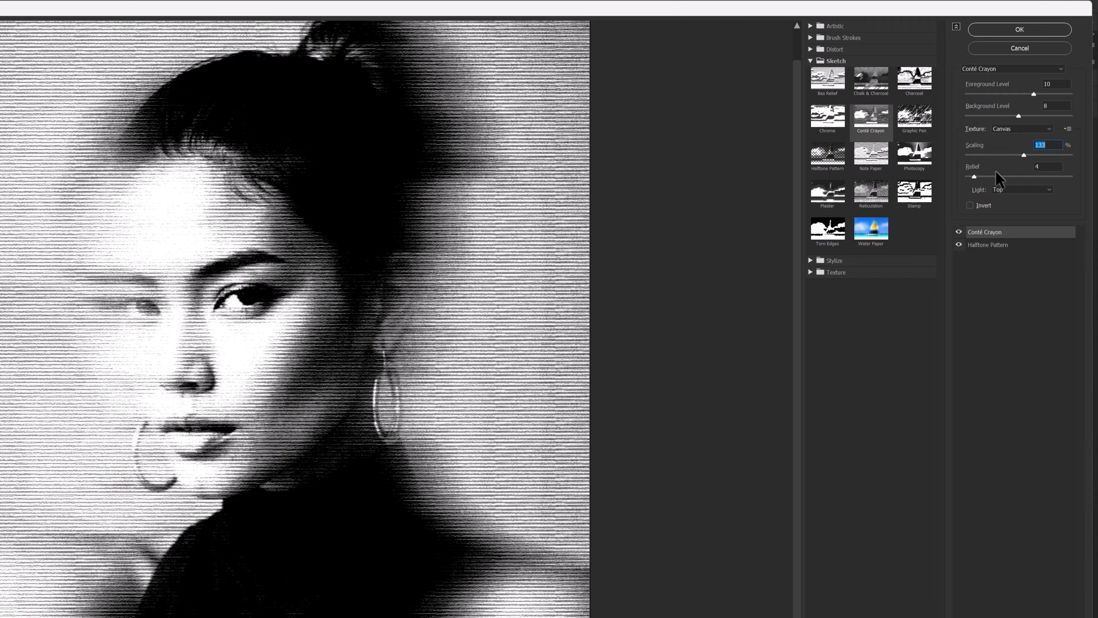
pyautogui.moveTo(975, 176); pyautogui.dragTo(977, 176)
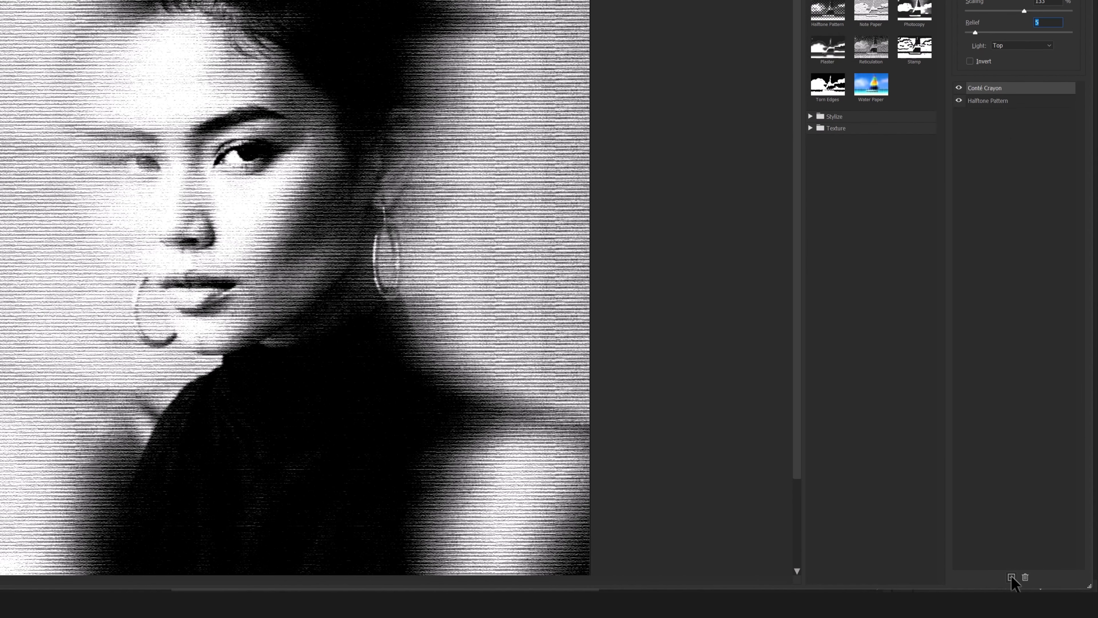
# Add a Grain texture effect at the top of the effect stack with intensity 62.
pyautogui.click(1012, 577)
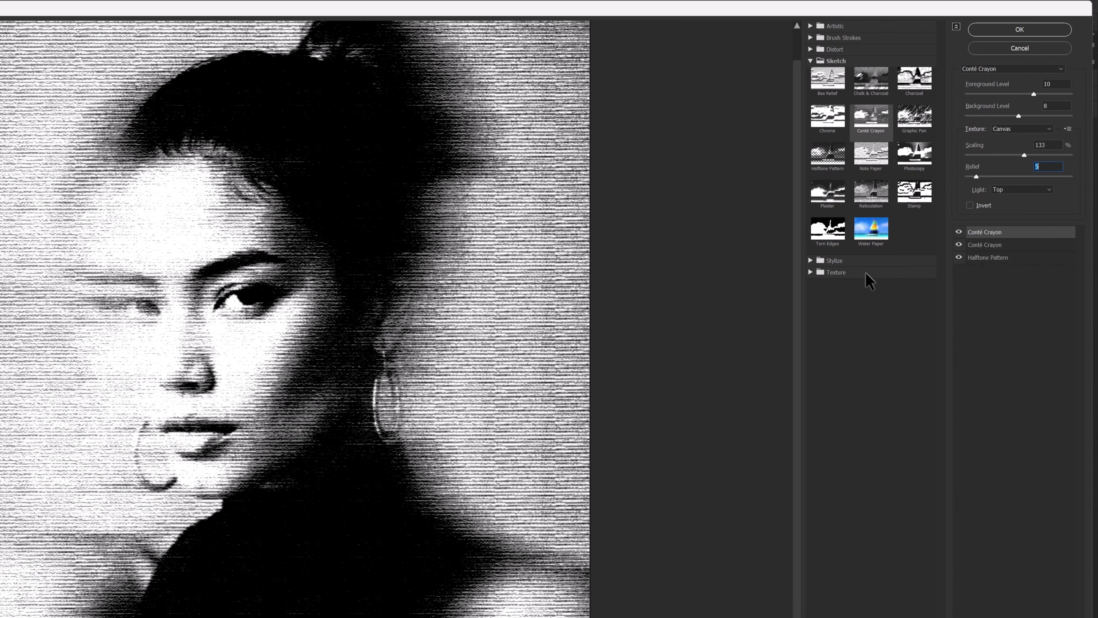
pyautogui.click(807, 274)
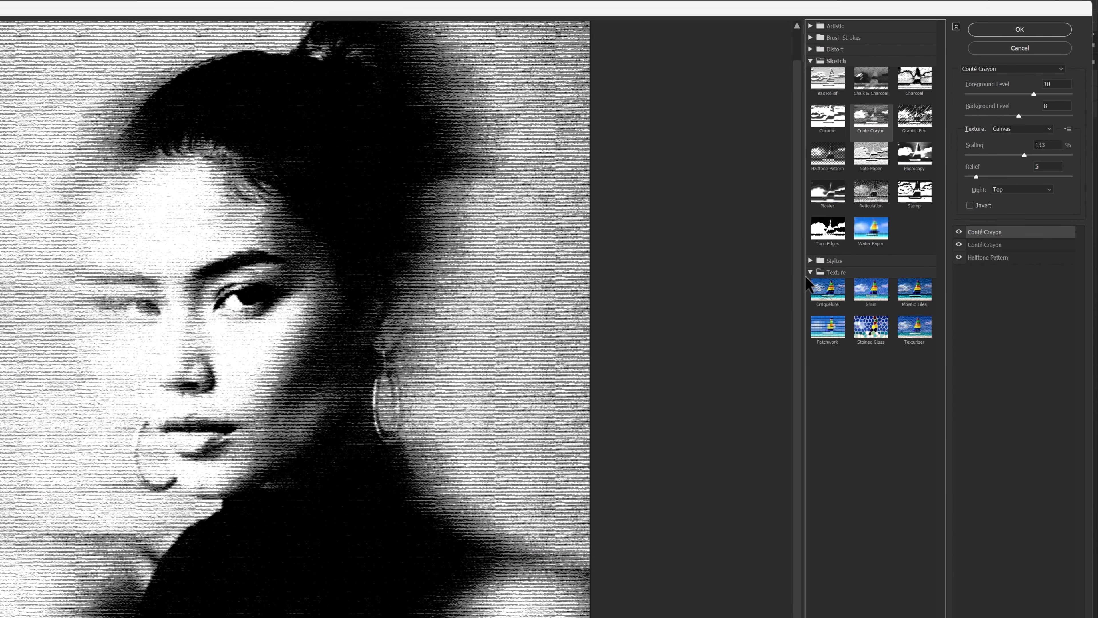
pyautogui.click(871, 289)
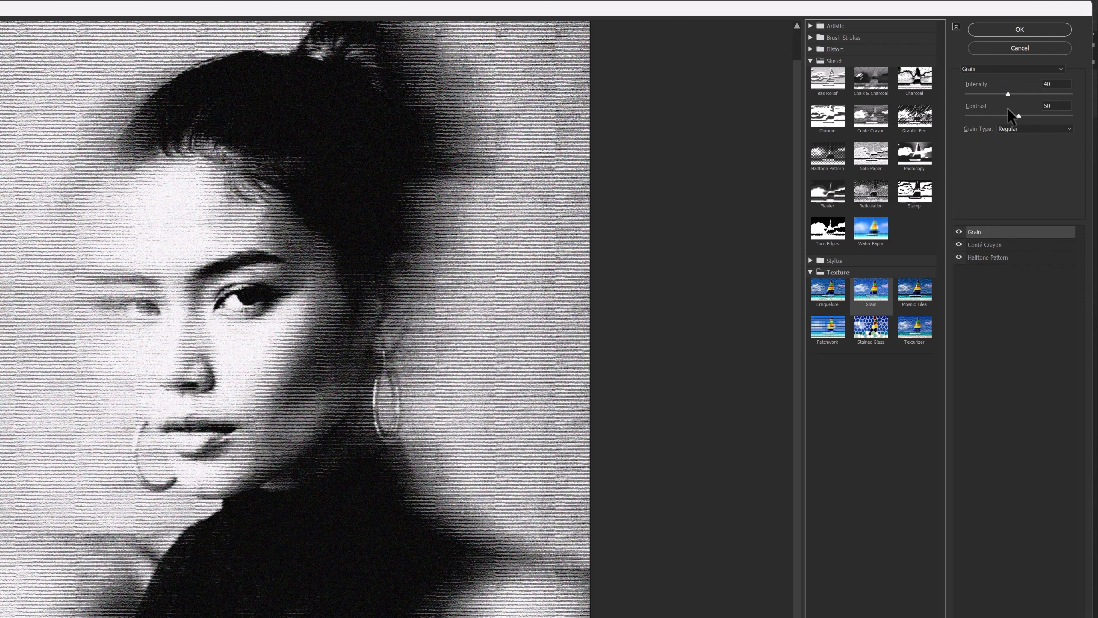
pyautogui.moveTo(1008, 94); pyautogui.dragTo(1014, 94)
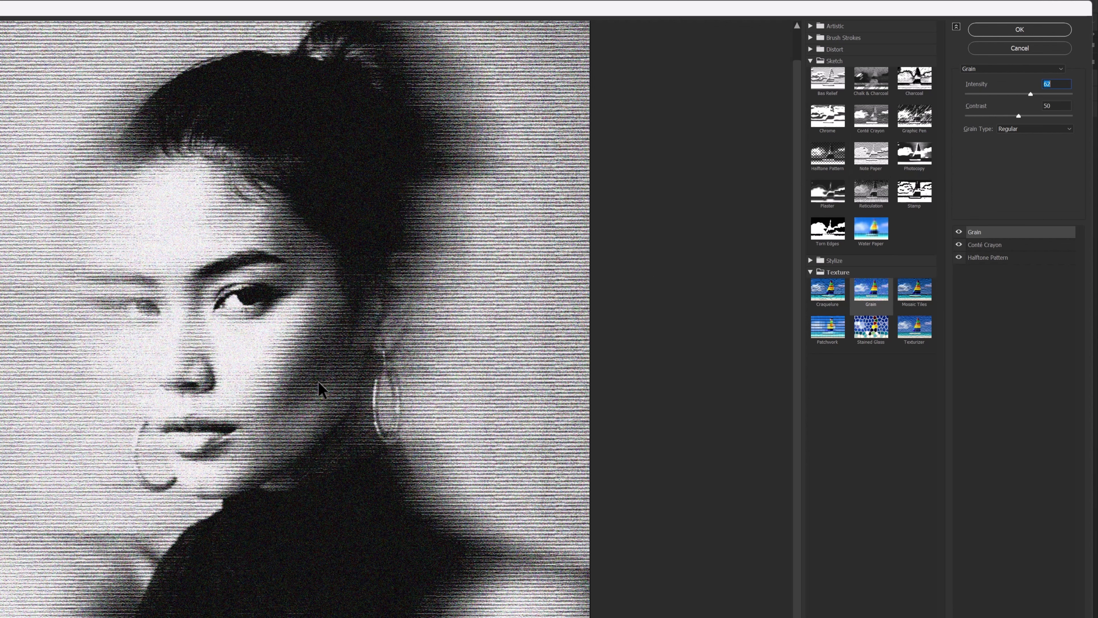
pyautogui.scroll(-3, 319, 382)
# Try the Sprinkles grain type, settle on Horizontal, and set the grain's intensity to 67 and contrast to 51.
pyautogui.click(1028, 129)
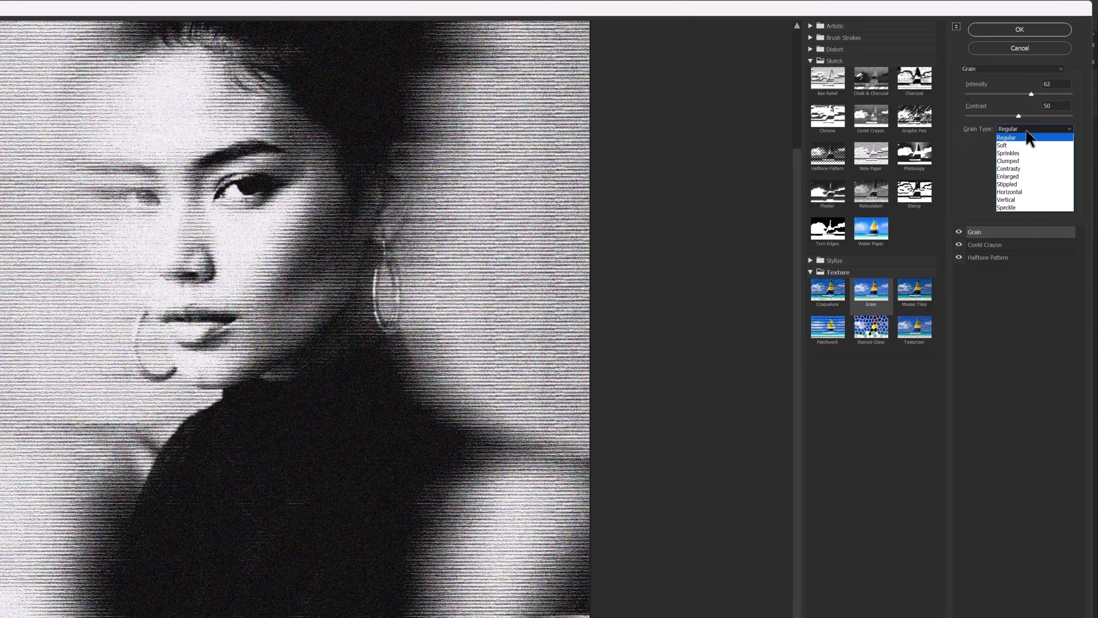
pyautogui.click(1014, 153)
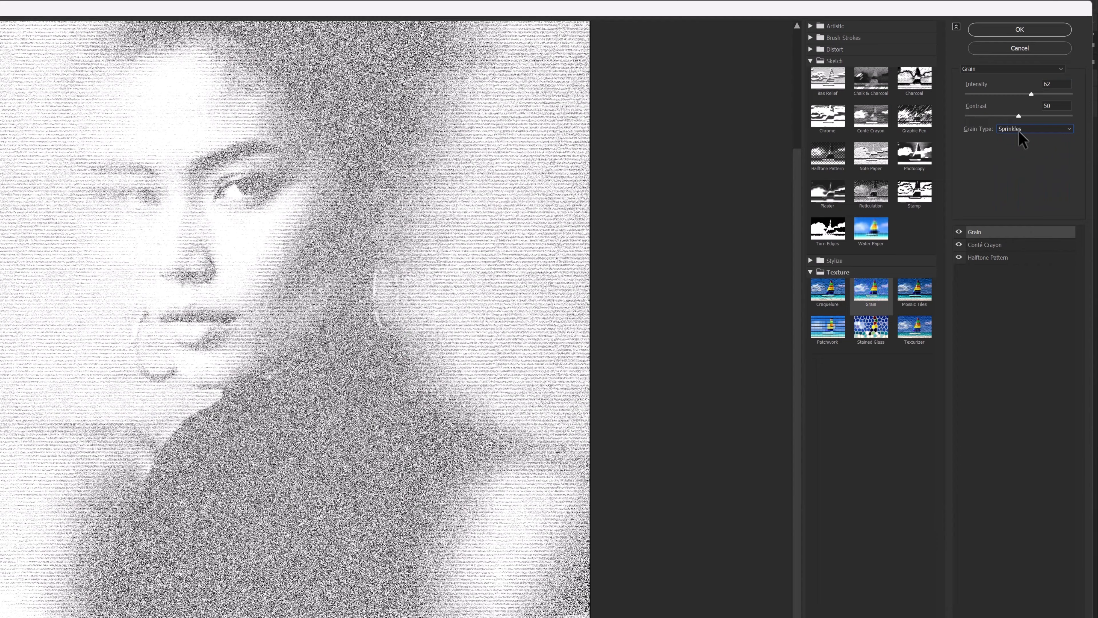
pyautogui.click(1018, 131)
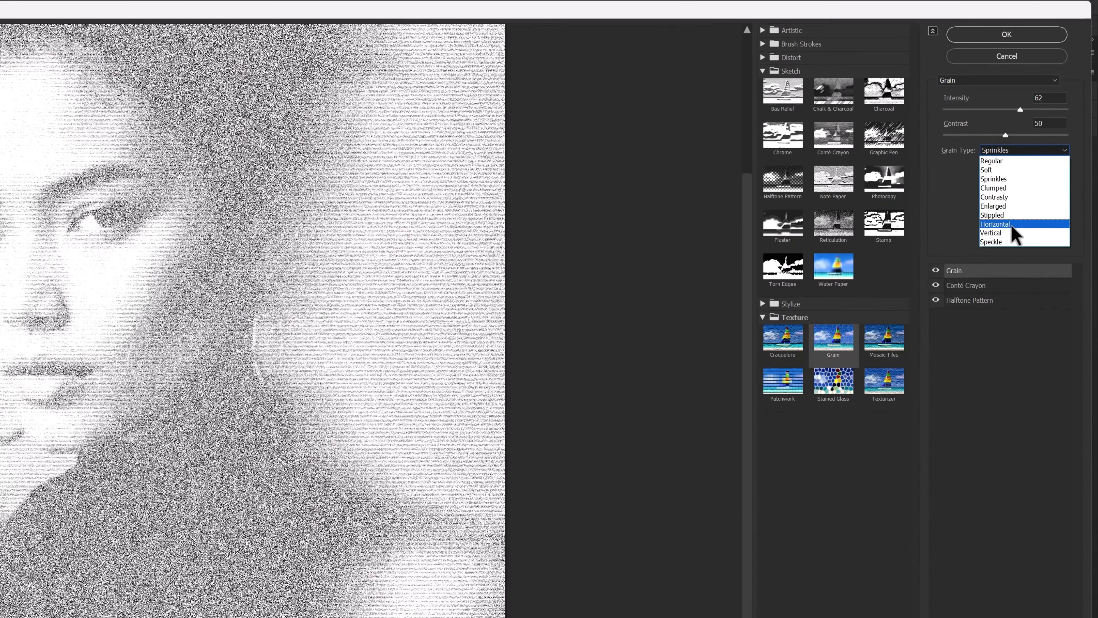
pyautogui.click(999, 225)
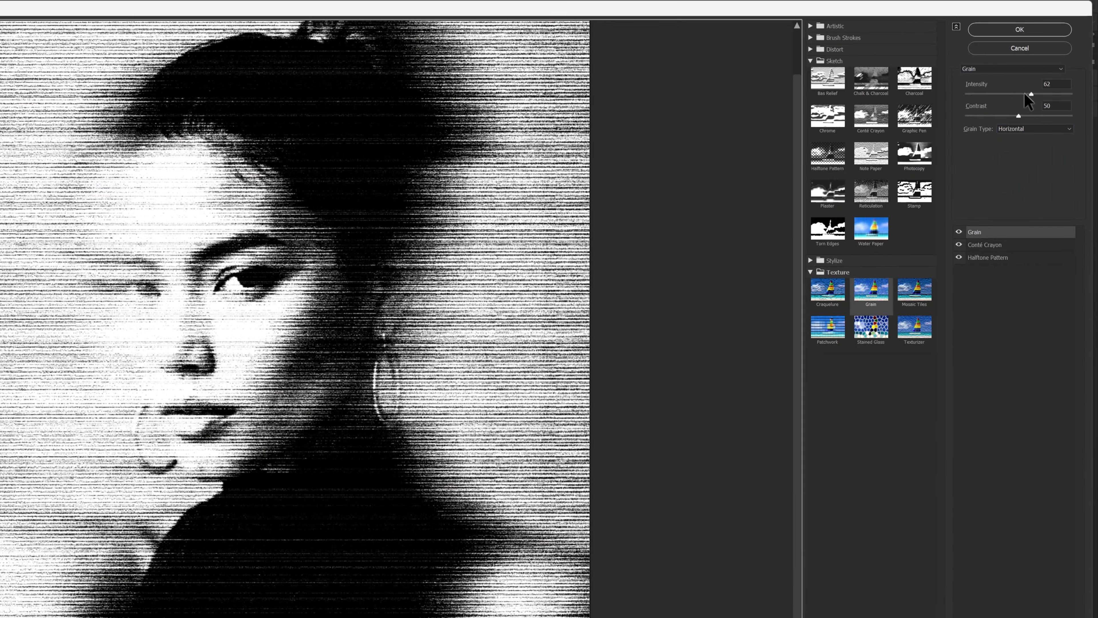
pyautogui.moveTo(1031, 94); pyautogui.dragTo(992, 117)
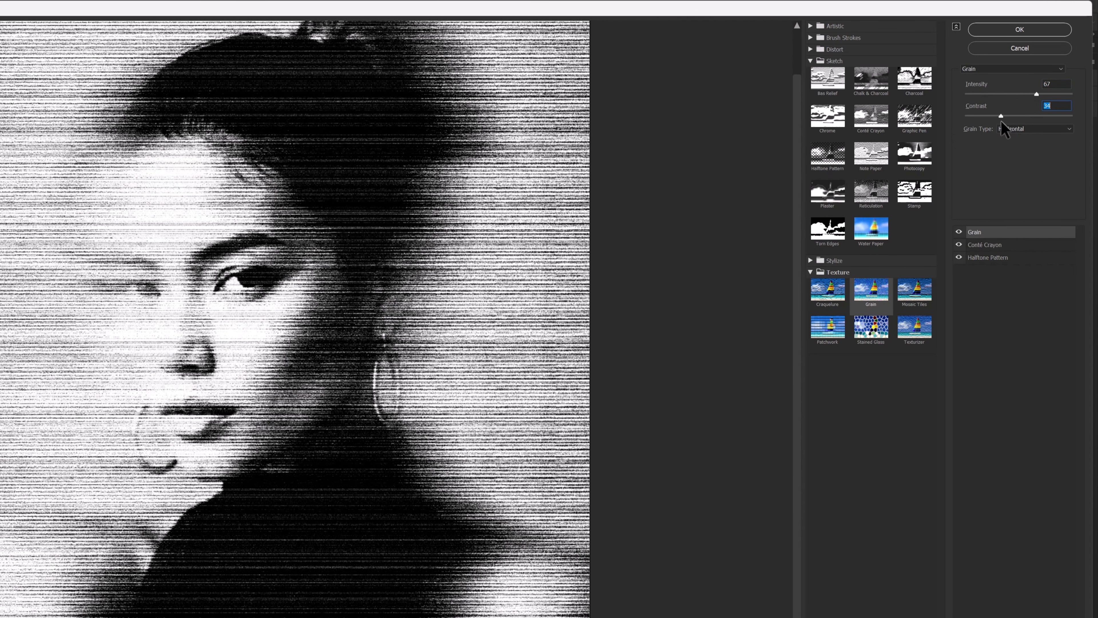
pyautogui.moveTo(1005, 123); pyautogui.dragTo(1019, 127)
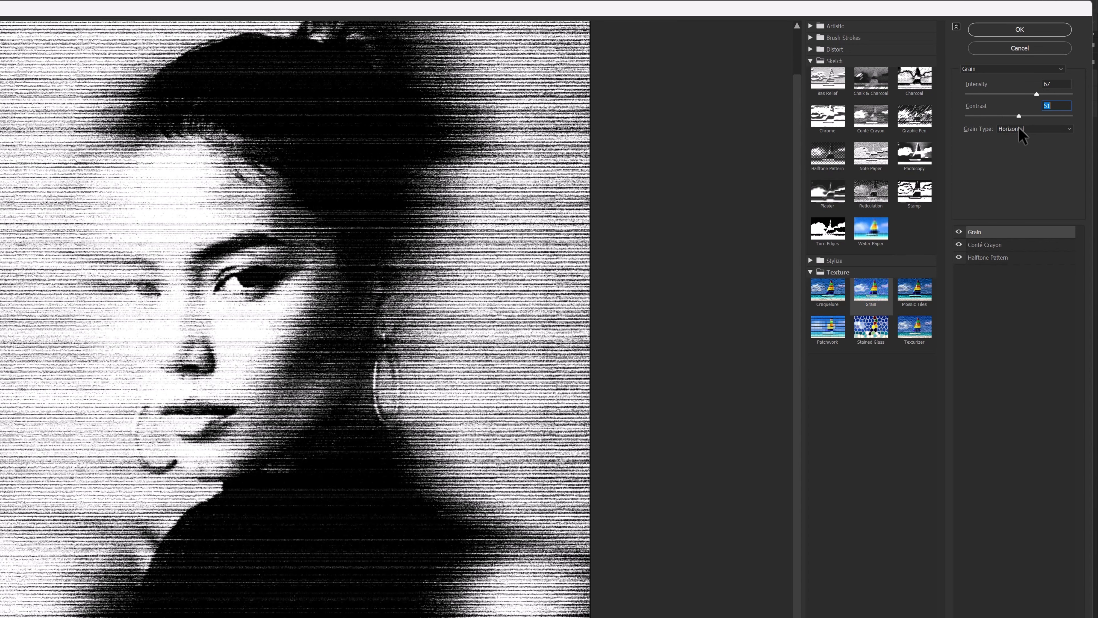
# Return to the Halftone Pattern effect and set its contrast to 10.
pyautogui.click(989, 259)
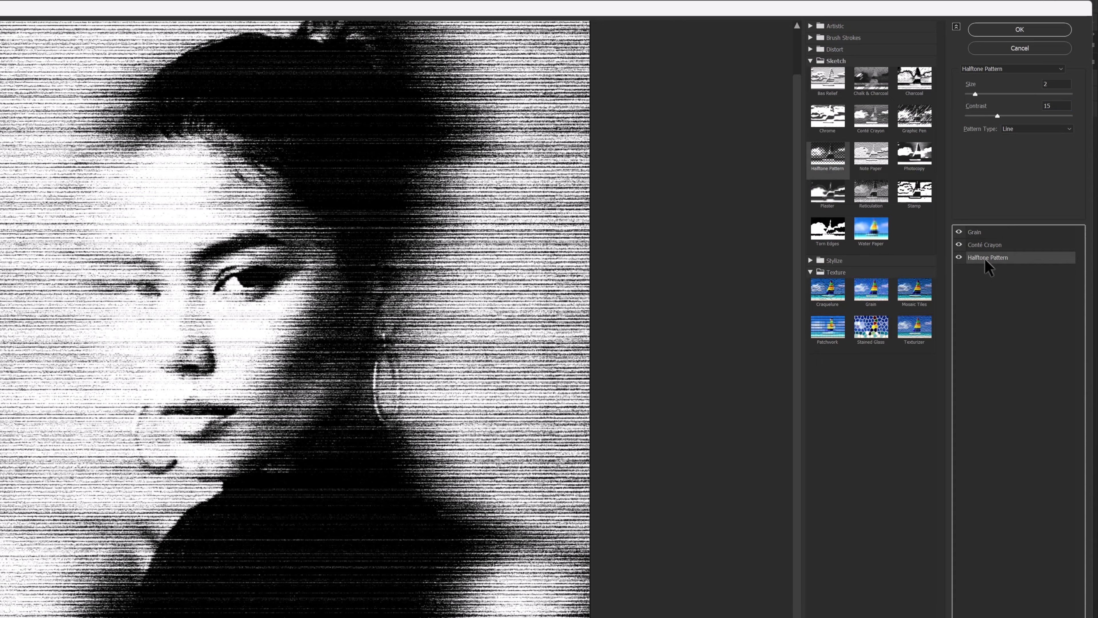
pyautogui.moveTo(981, 92); pyautogui.dragTo(948, 101)
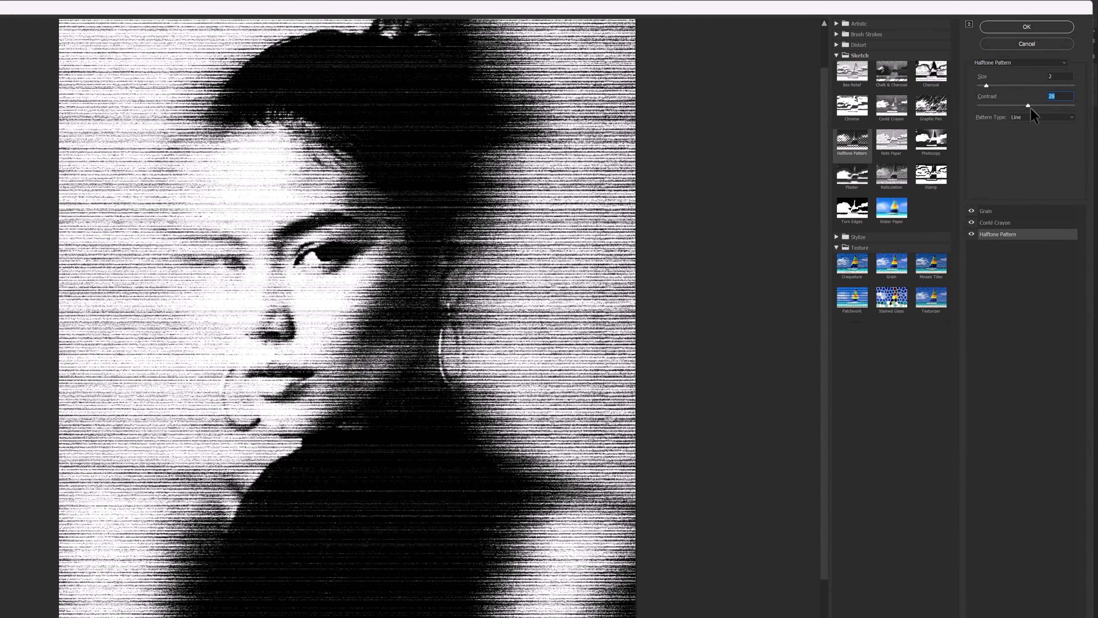
pyautogui.moveTo(998, 116)
pyautogui.mouseDown()
pyautogui.moveTo(983, 123)
pyautogui.moveTo(997, 114)
pyautogui.mouseUp()
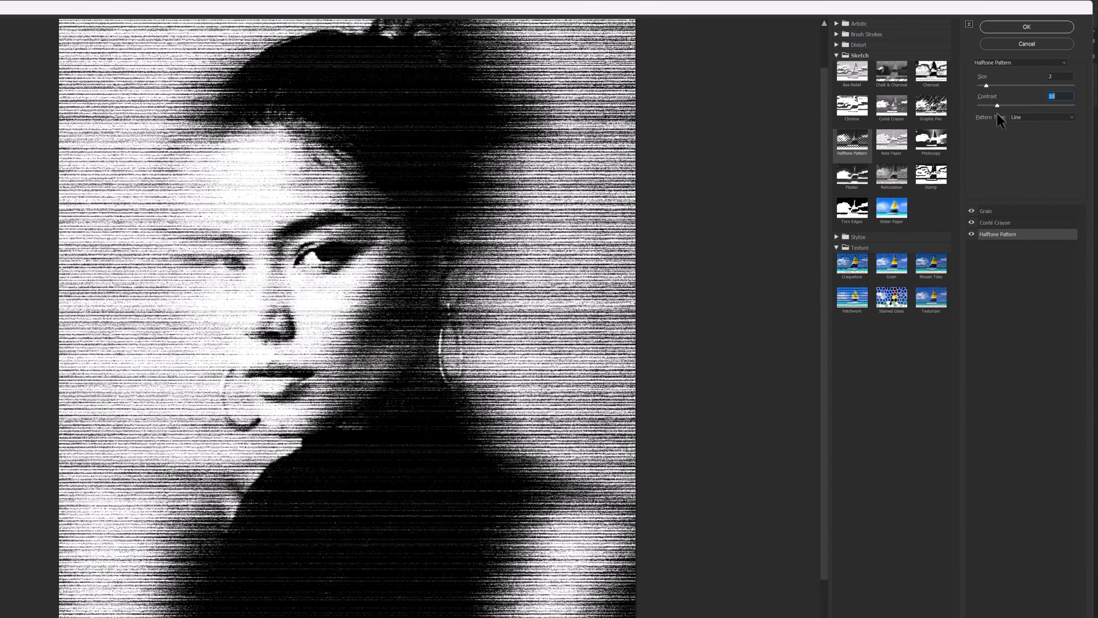
# Fine-tune the Conté Crayon effect at foreground level 10 and background level 8, and apply the whole filter stack.
pyautogui.click(1004, 222)
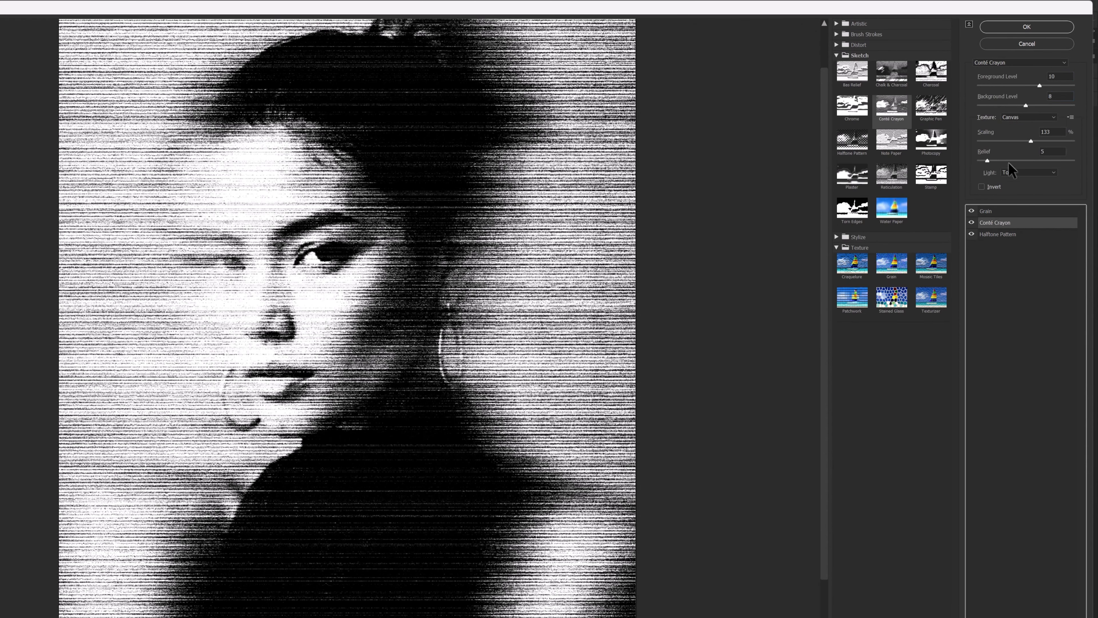
pyautogui.moveTo(1040, 85); pyautogui.dragTo(1020, 106)
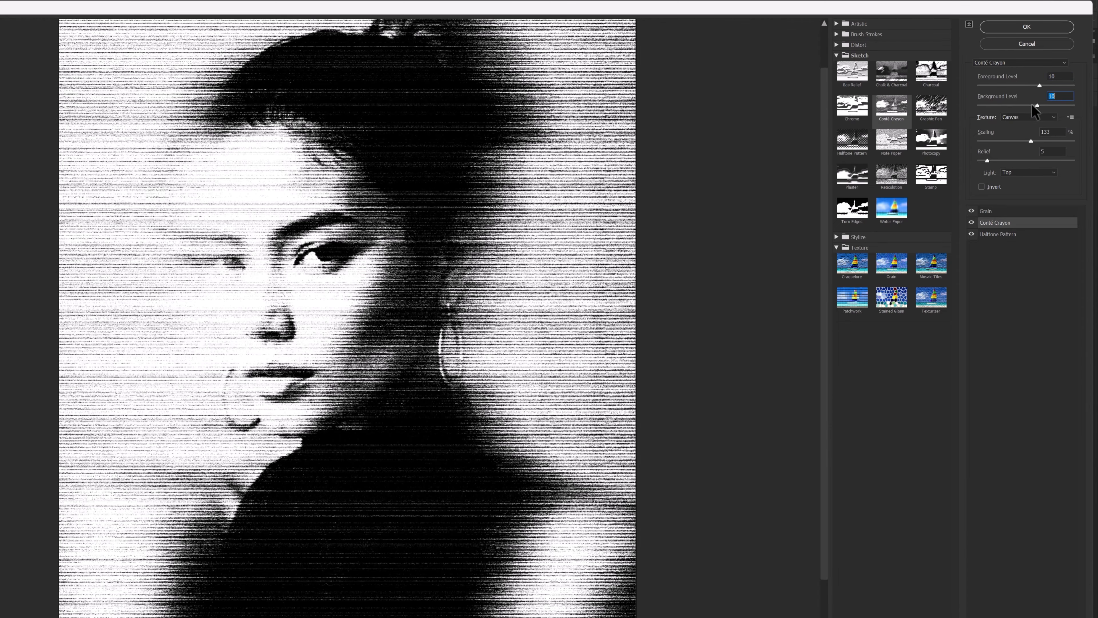
pyautogui.click(1027, 27)
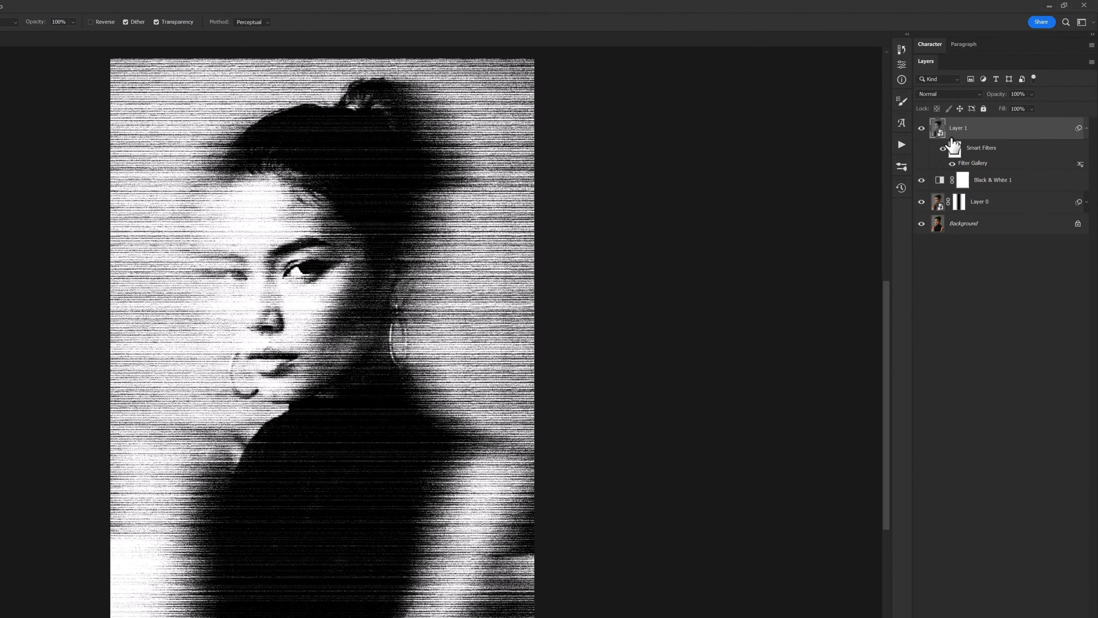
# Compare the filtered portrait with the original by toggling layer visibility, and examine the line texture up close.
pyautogui.click(938, 115)
pyautogui.click(921, 128)
pyautogui.keyDown('alt'); pyautogui.click(920, 224); pyautogui.keyUp('alt')
pyautogui.keyDown('alt'); pyautogui.click(920, 223); pyautogui.keyUp('alt')
pyautogui.keyDown('alt'); pyautogui.click(920, 223); pyautogui.keyUp('alt')
pyautogui.keyDown('alt'); pyautogui.click(920, 224); pyautogui.keyUp('alt')
pyautogui.scroll(1, 433, 269)
pyautogui.moveTo(408, 324); pyautogui.dragTo(459, 368)
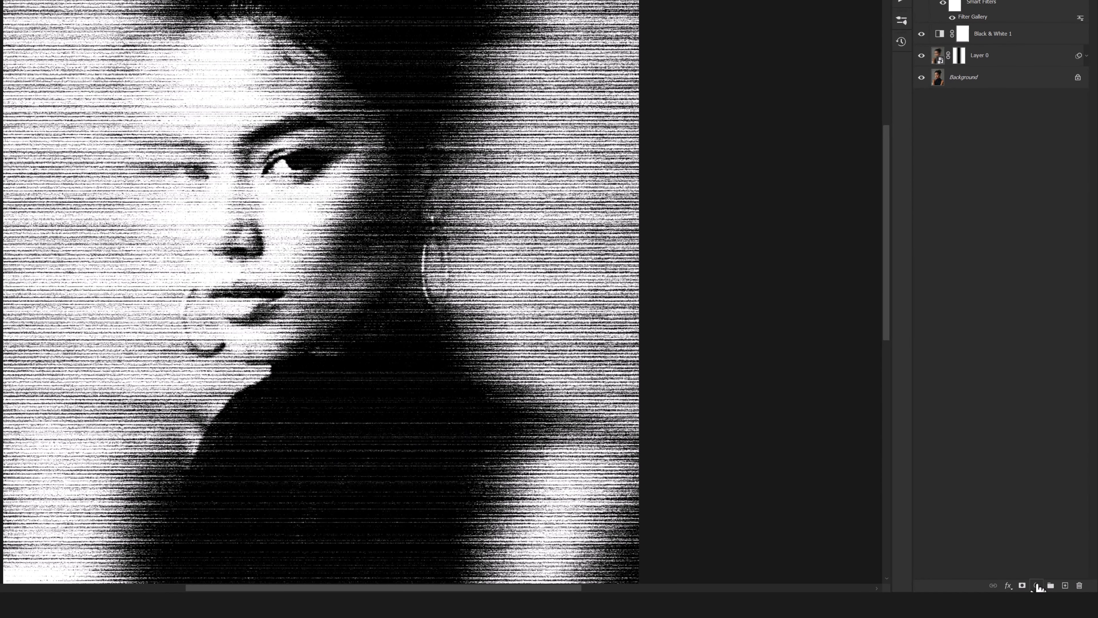
# Add a Curves adjustment layer and lift the shadows with a point at input 16, output 29.
pyautogui.click(1038, 585)
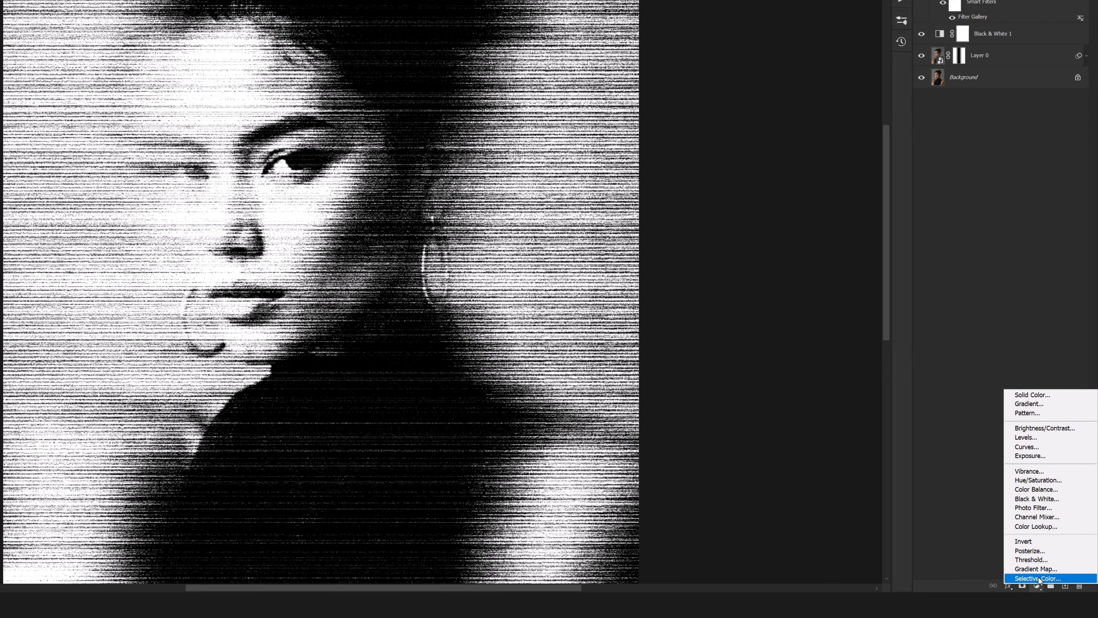
pyautogui.click(1034, 447)
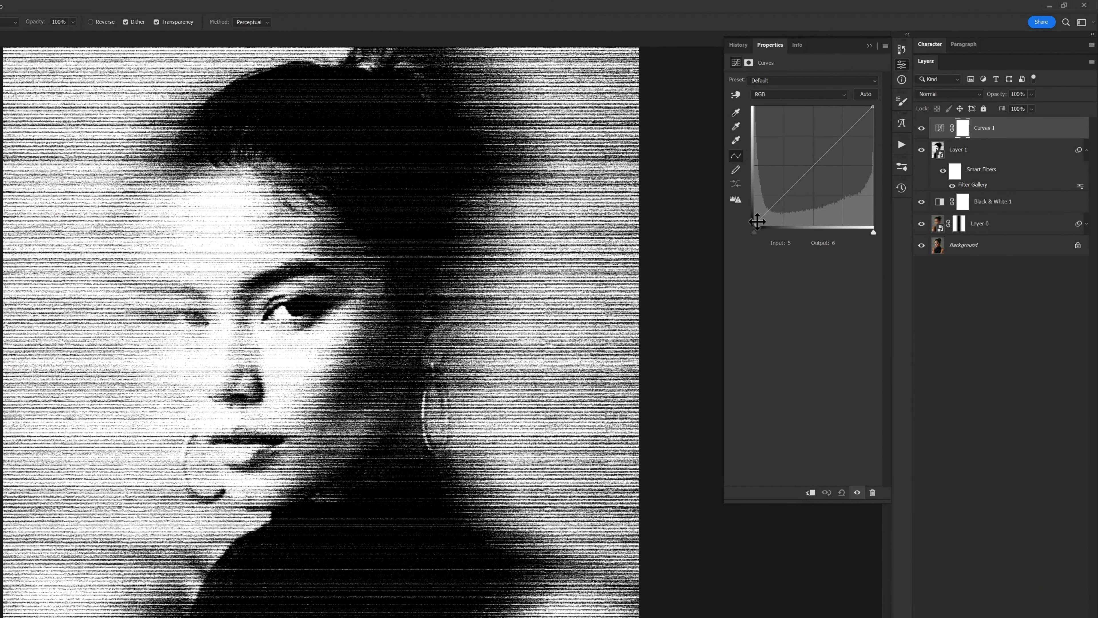
pyautogui.moveTo(757, 221); pyautogui.dragTo(763, 211)
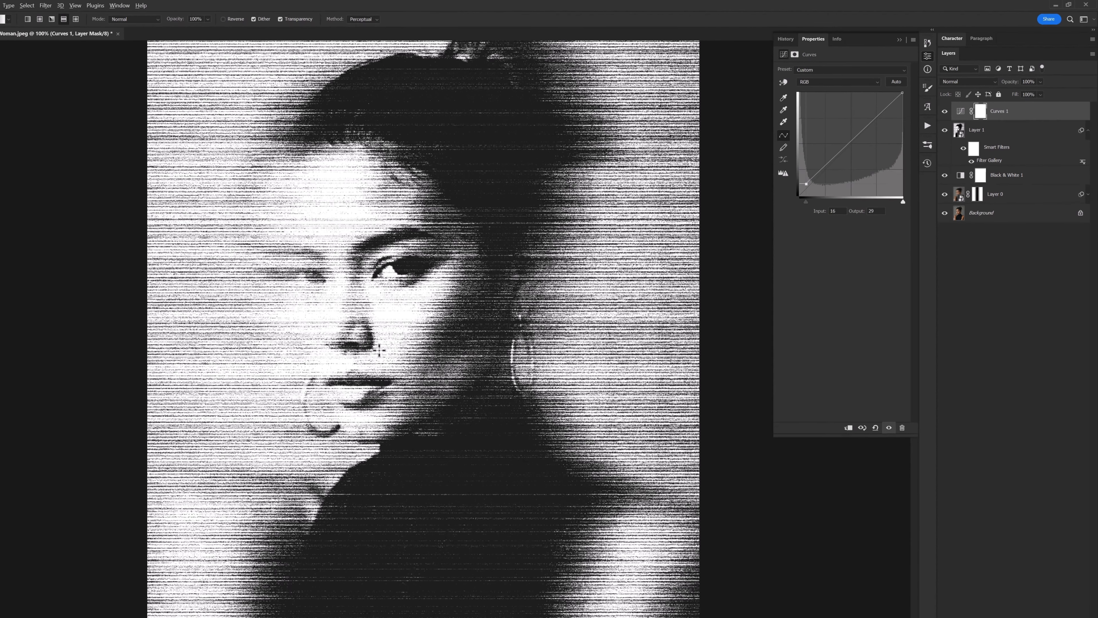
pyautogui.scroll(-1, 277, 393)
pyautogui.scroll(-6, 277, 392)
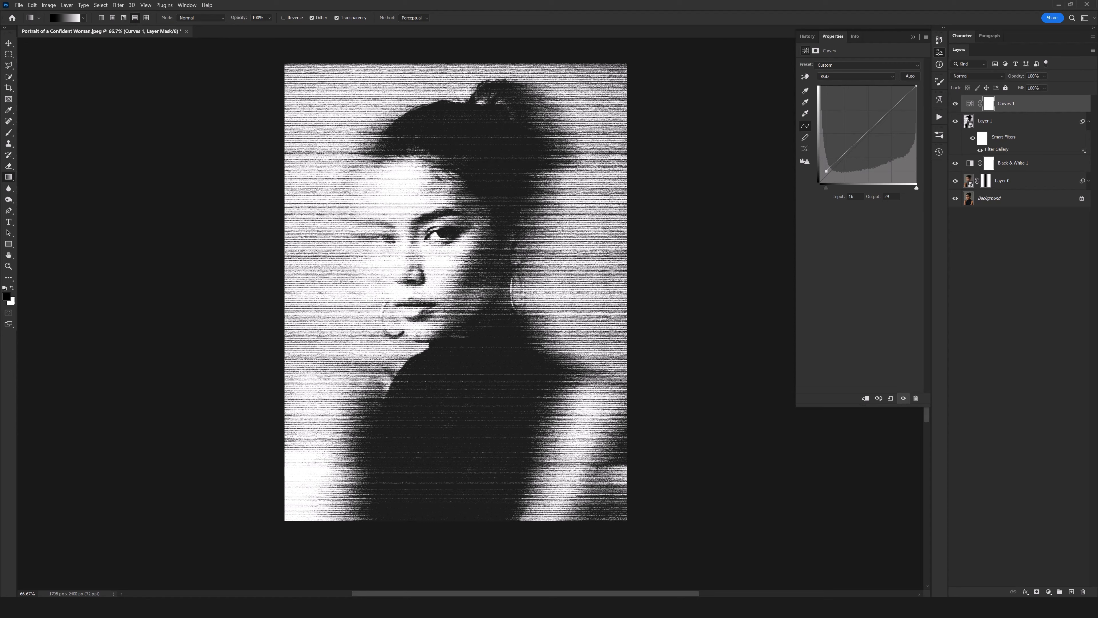
pyautogui.scroll(2, 468, 277)
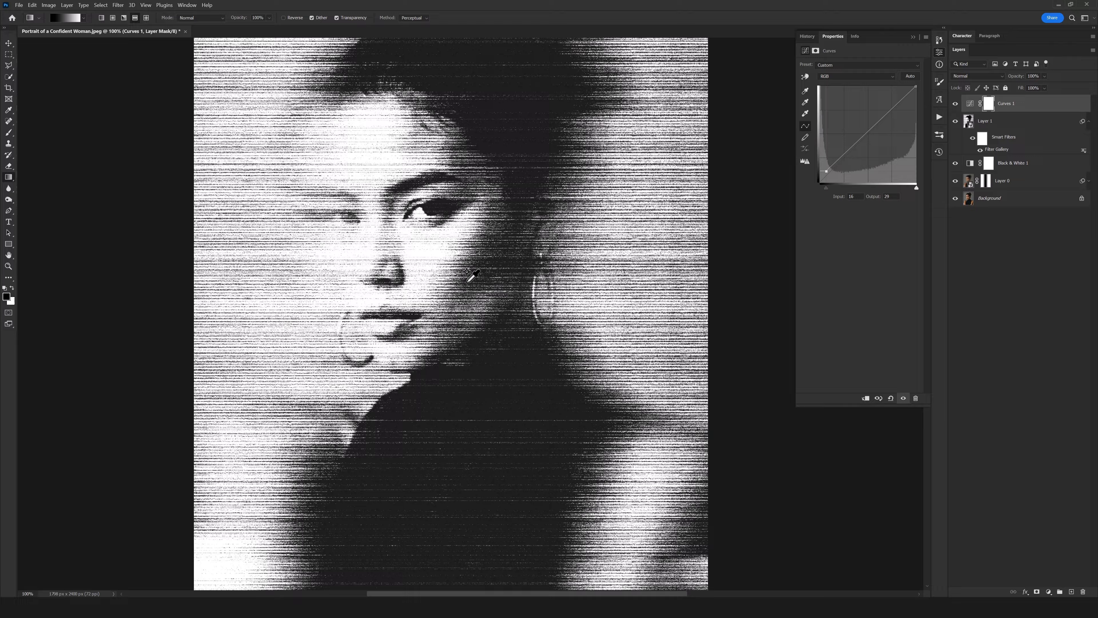
pyautogui.scroll(-1, 475, 296)
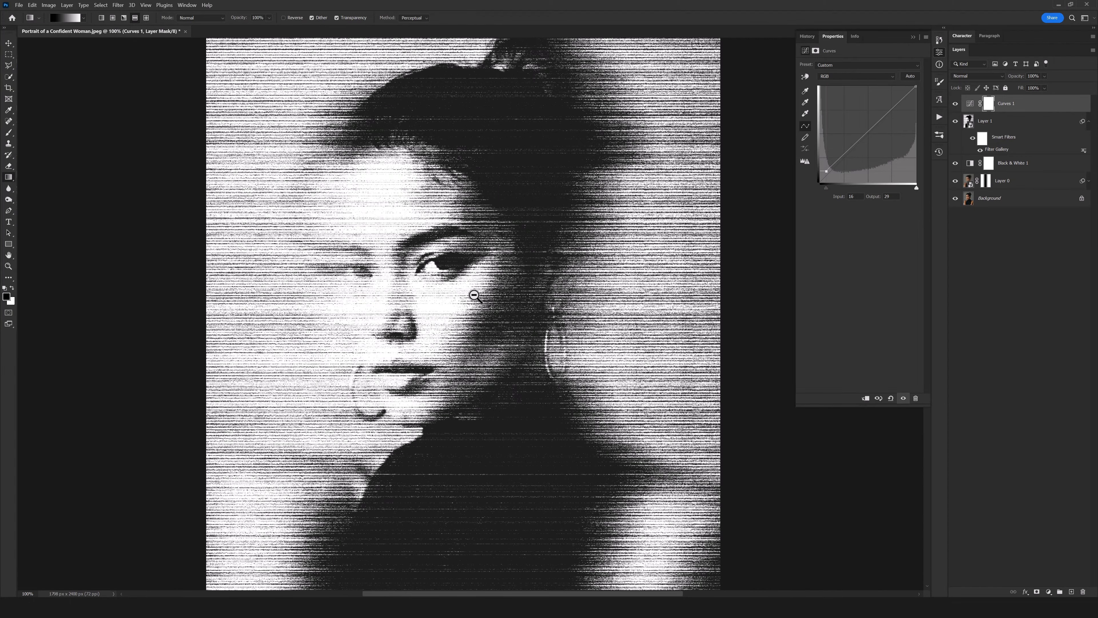